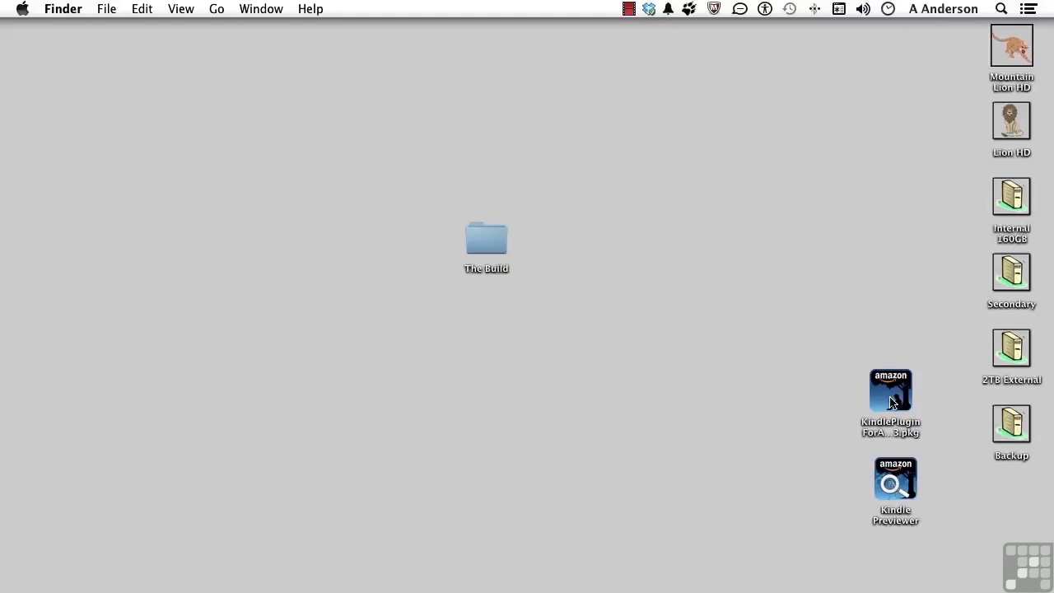
Step: Open The Build folder on the desktop and launch PhoenixProject.indd in InDesign
left_click(893, 401)
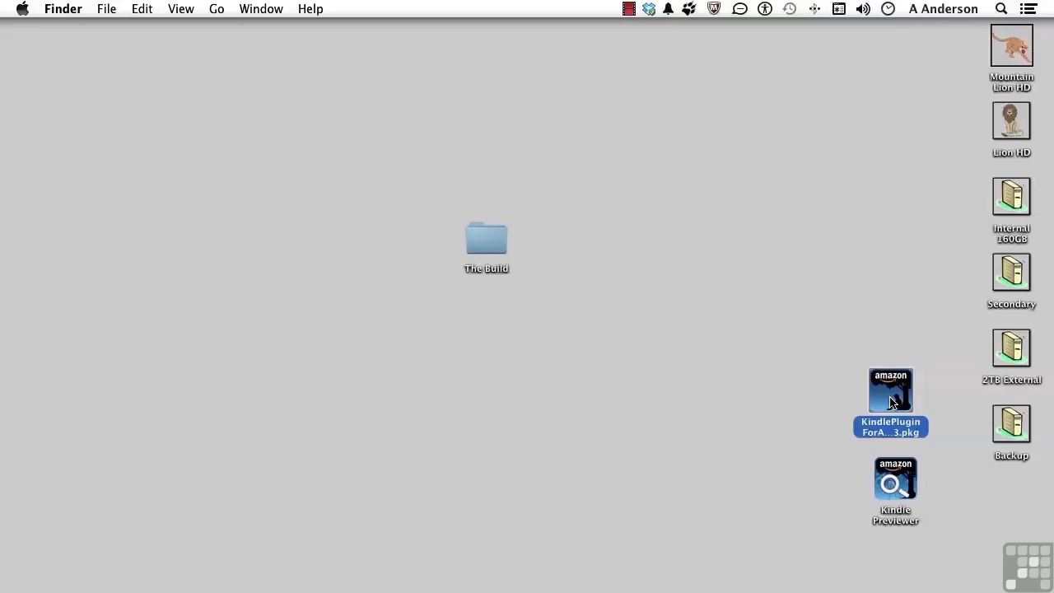
left_click(733, 321)
double_click(496, 239)
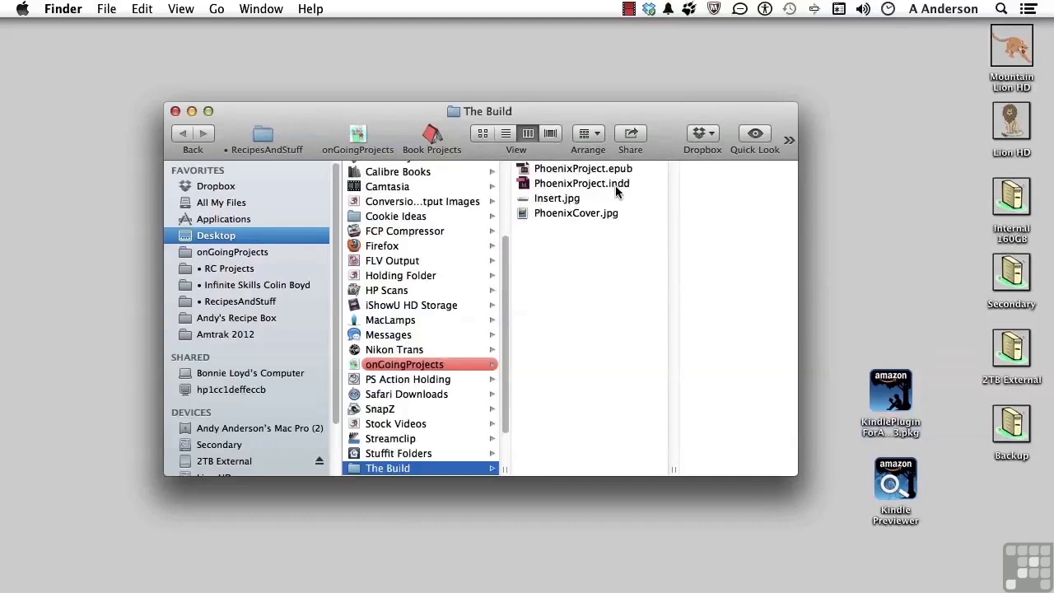
double_click(521, 184)
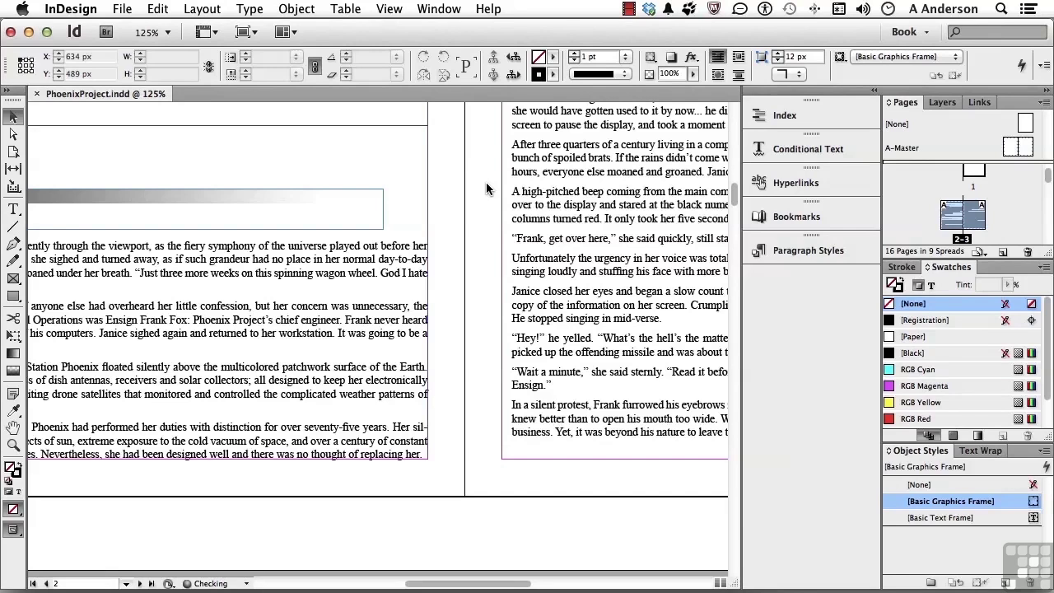
Step: Fit the Prologue and Chapter 1 spread in the window and show the File menu
double_click(14, 428)
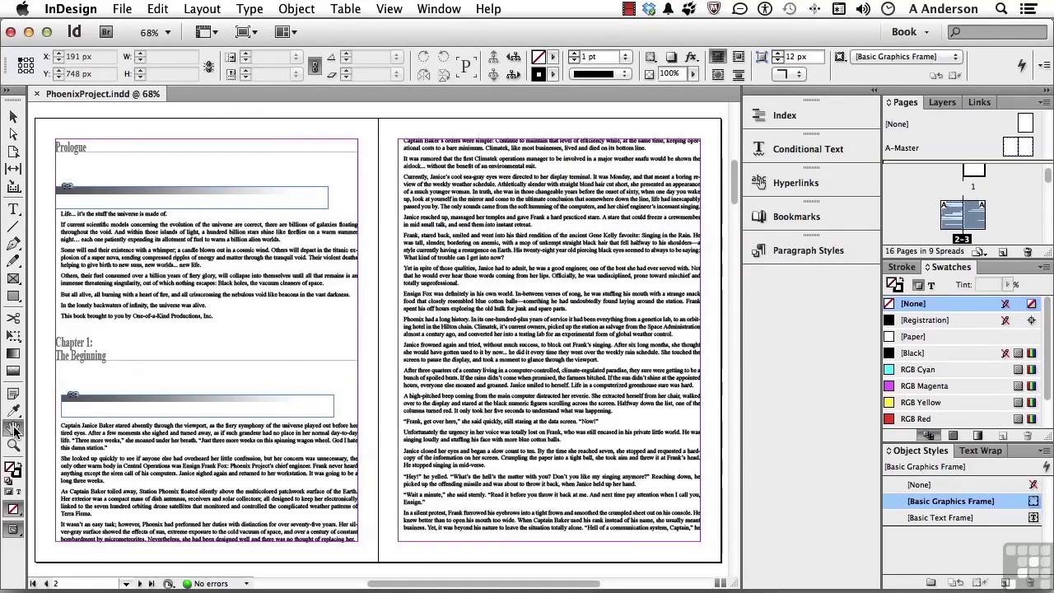
left_click(122, 9)
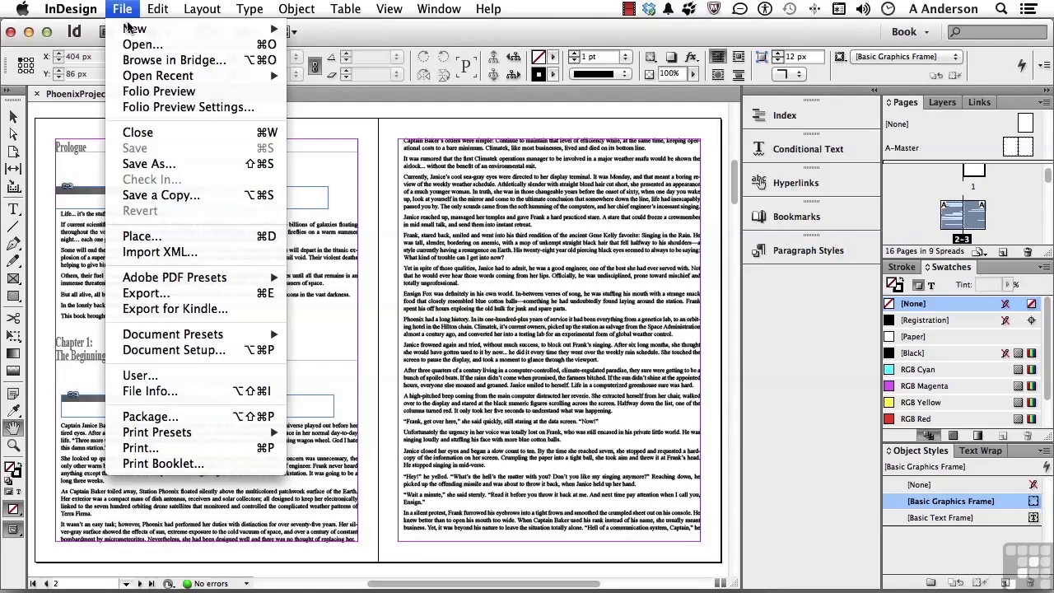
Step: Export for Kindle, saving PhoenixProject.mobi in The Build folder
left_click(197, 310)
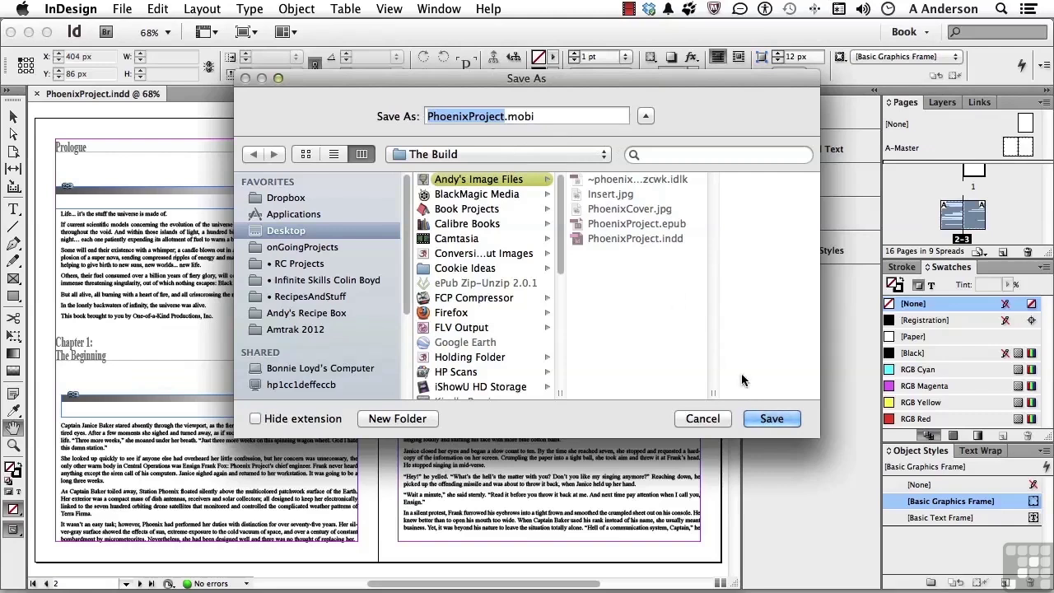
left_click(771, 419)
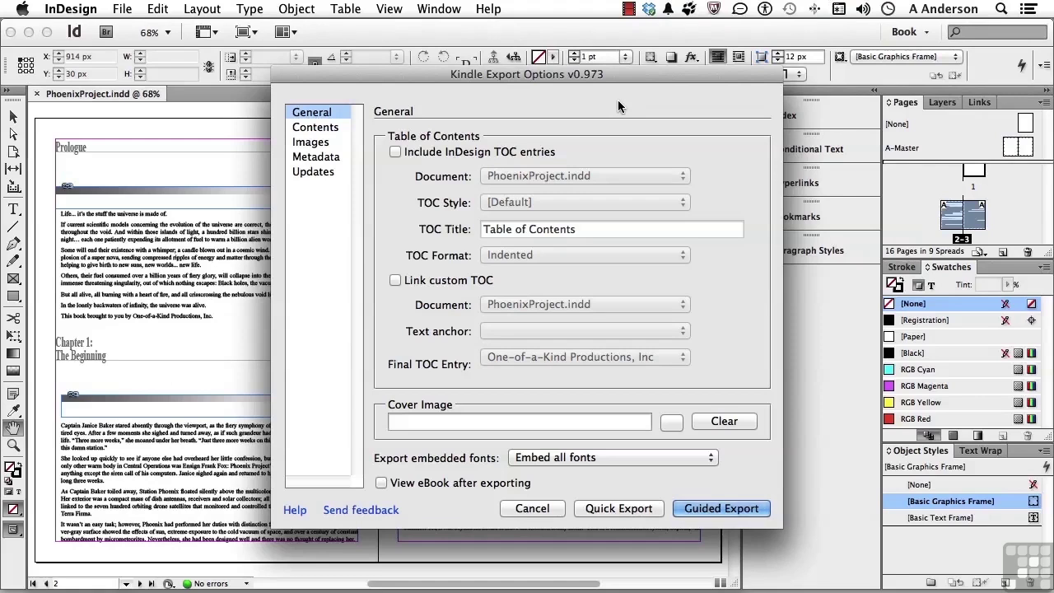
Step: Include InDesign TOC entries using the Fiction ePub TOC style and Indented format
left_click(396, 152)
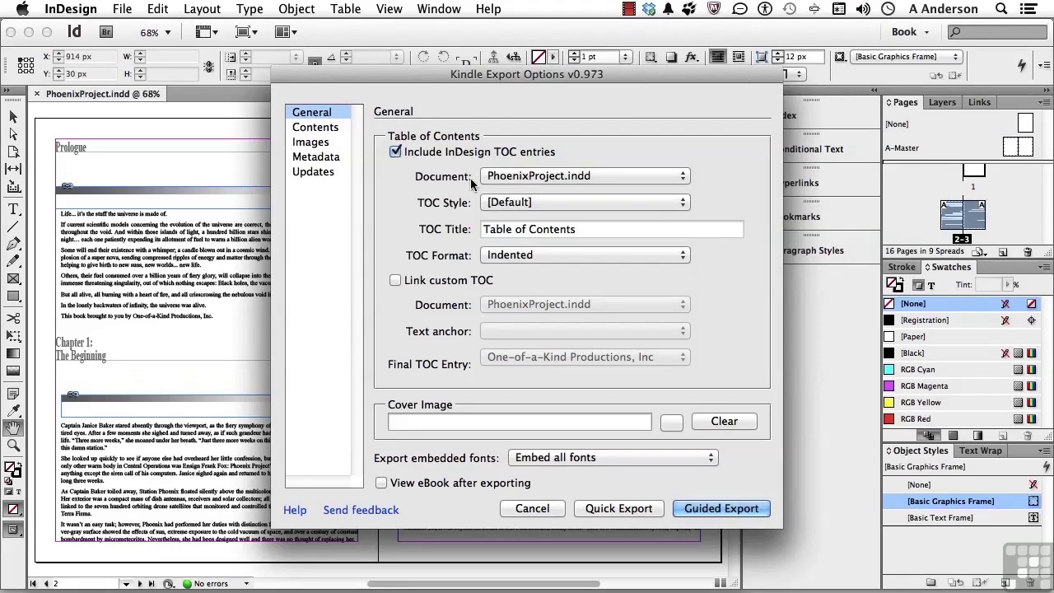
left_click(515, 202)
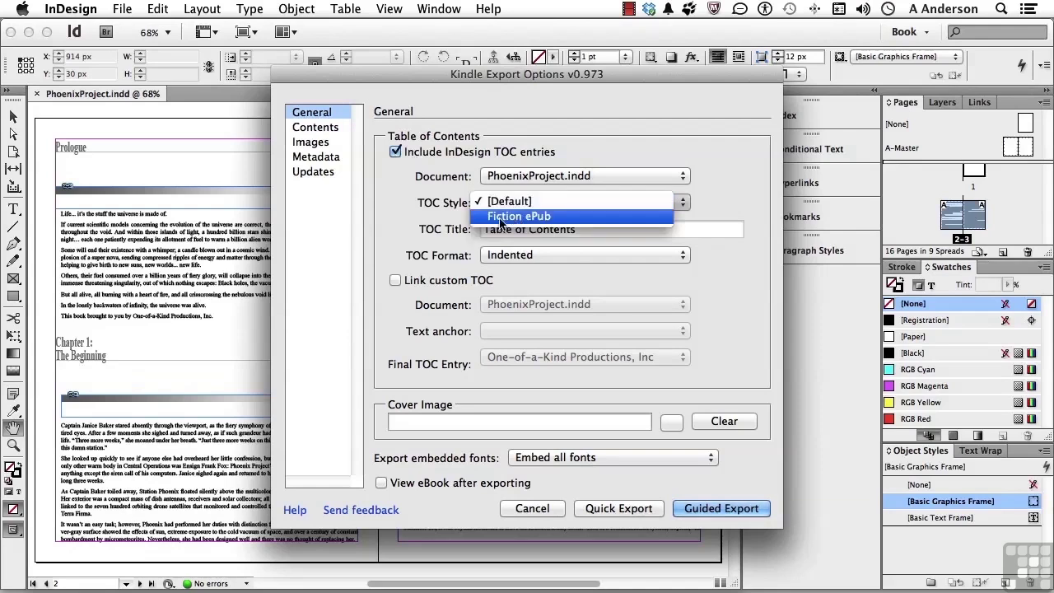
left_click(500, 217)
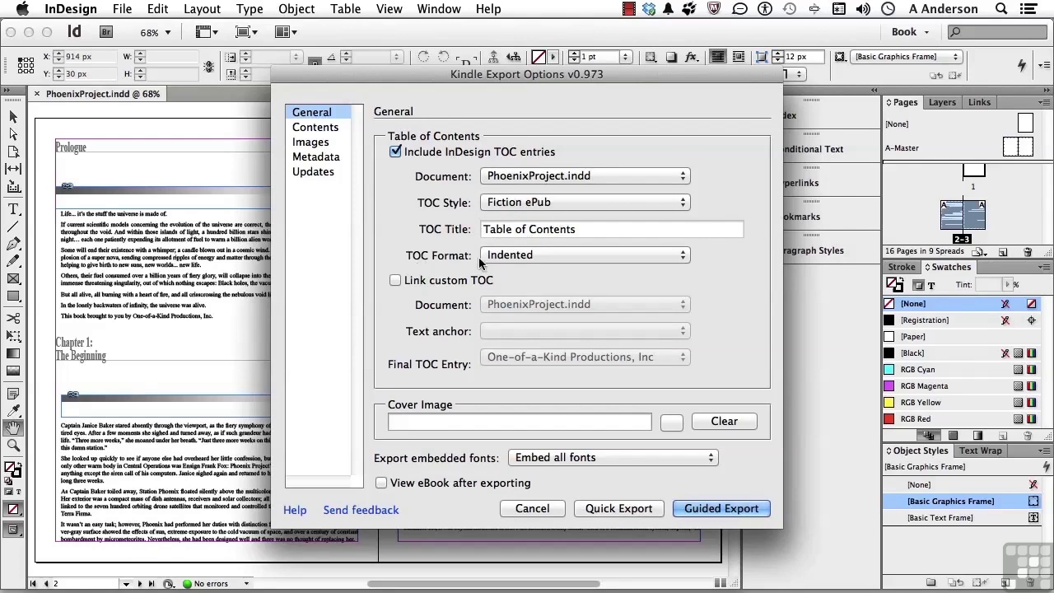
left_click(518, 257)
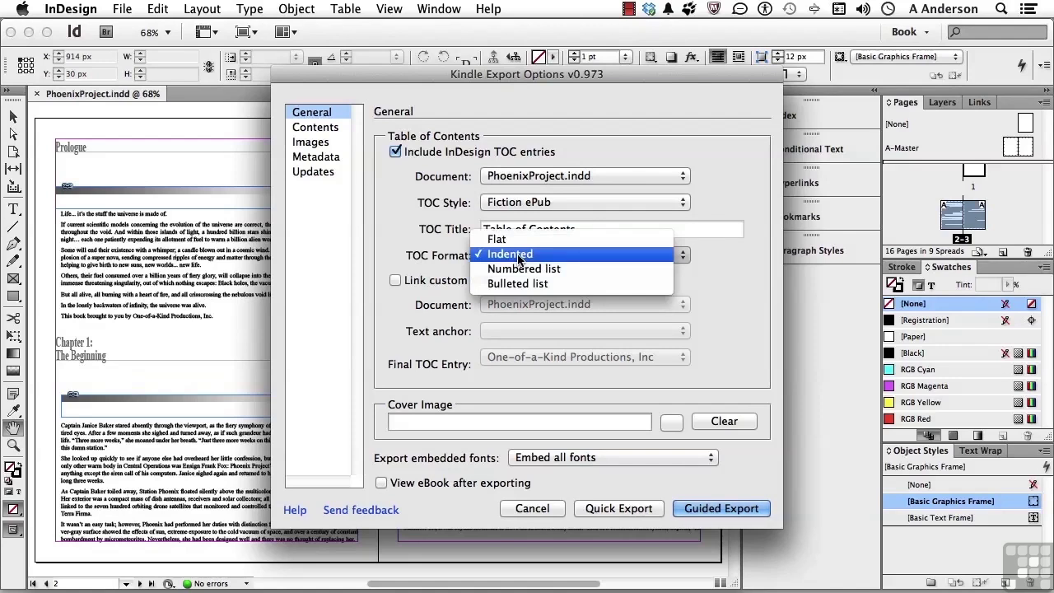
left_click(429, 252)
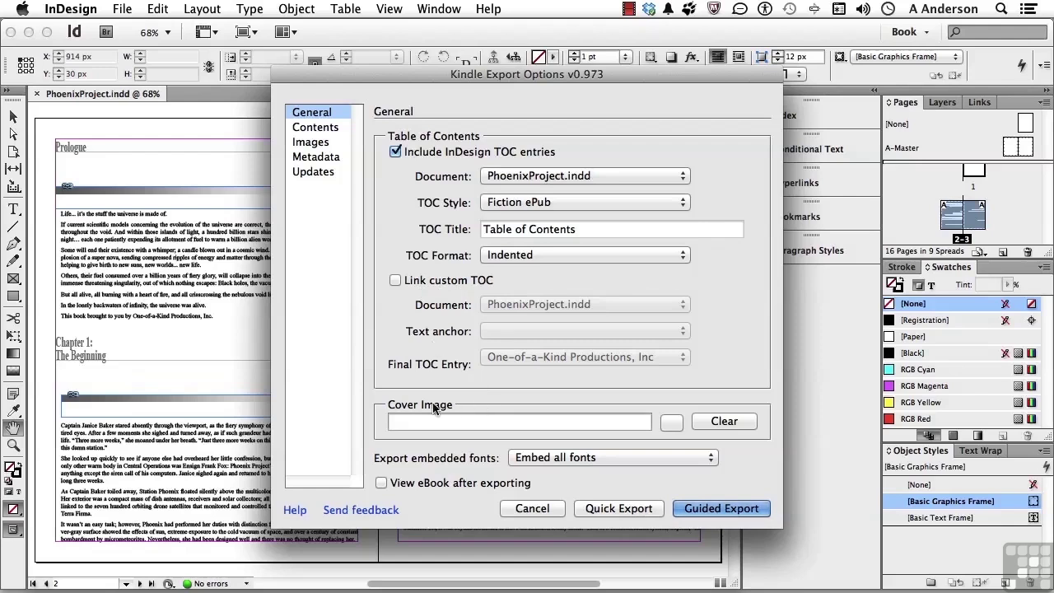
left_click(671, 423)
Step: Set The Build/PhoenixCover.jpg as the Kindle cover image
scroll(467, 306, "down", 5)
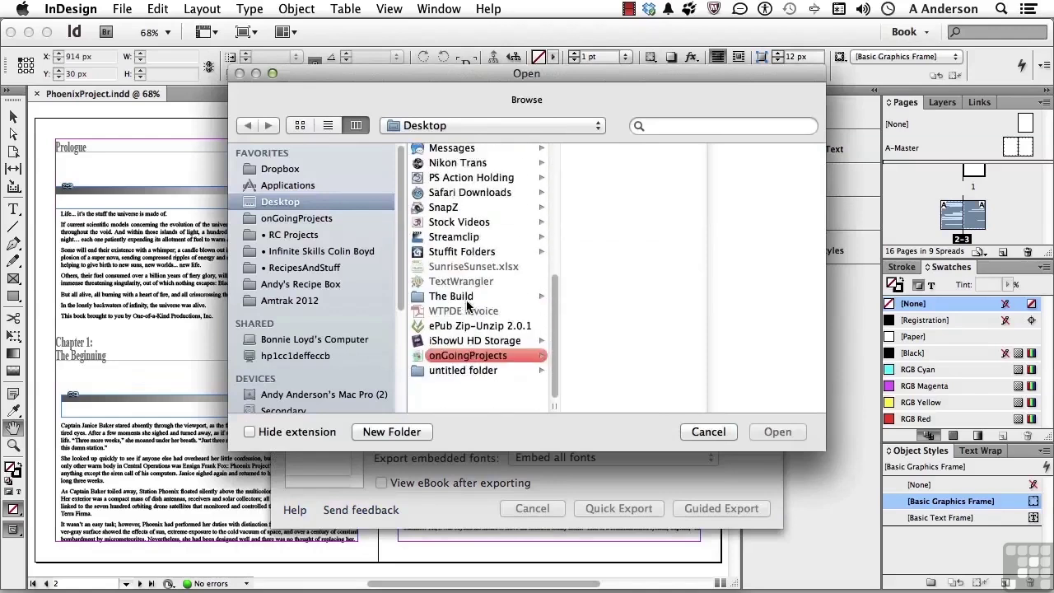
left_click(439, 331)
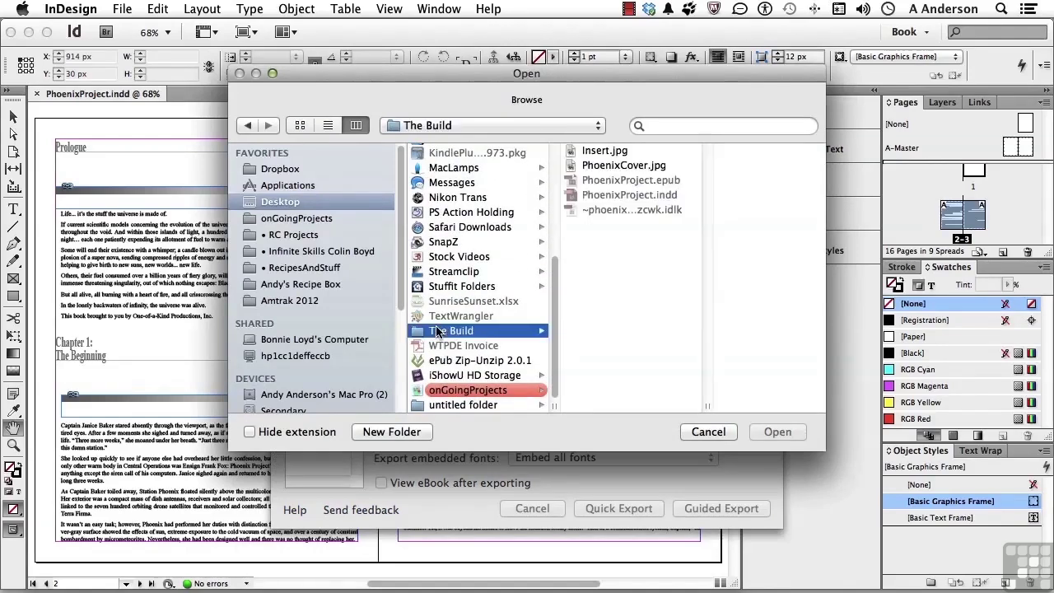
left_click(597, 166)
left_click(776, 433)
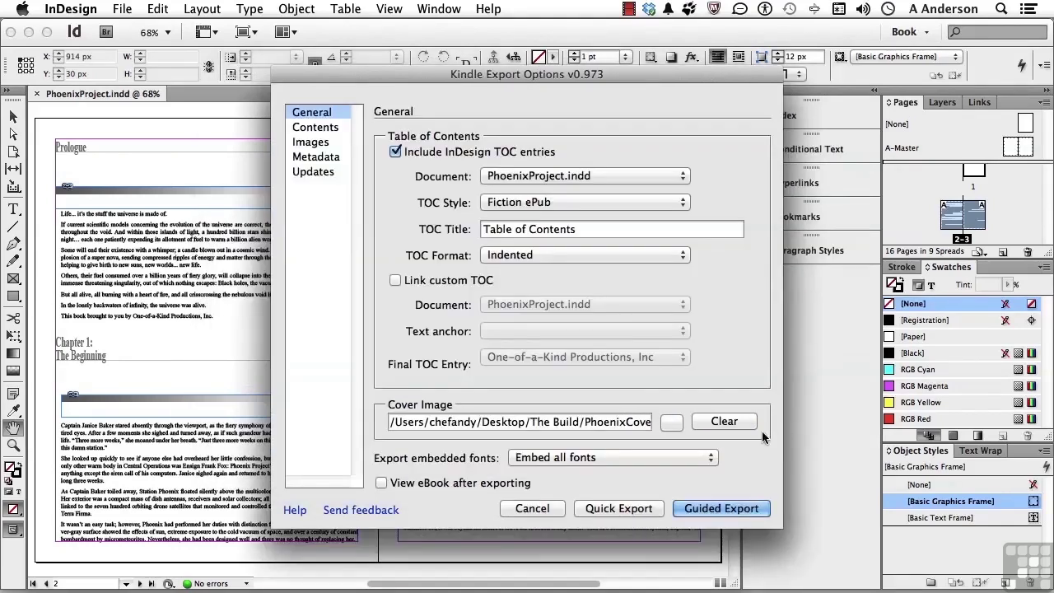
Step: Set Export embedded fonts to Don't embed any fonts
left_click(571, 457)
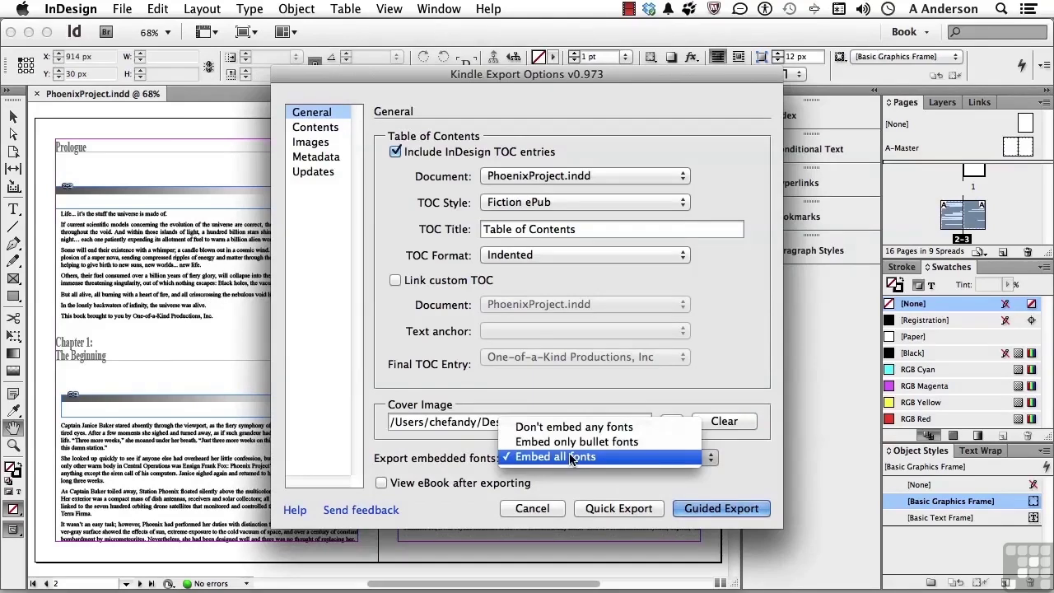
left_click(568, 426)
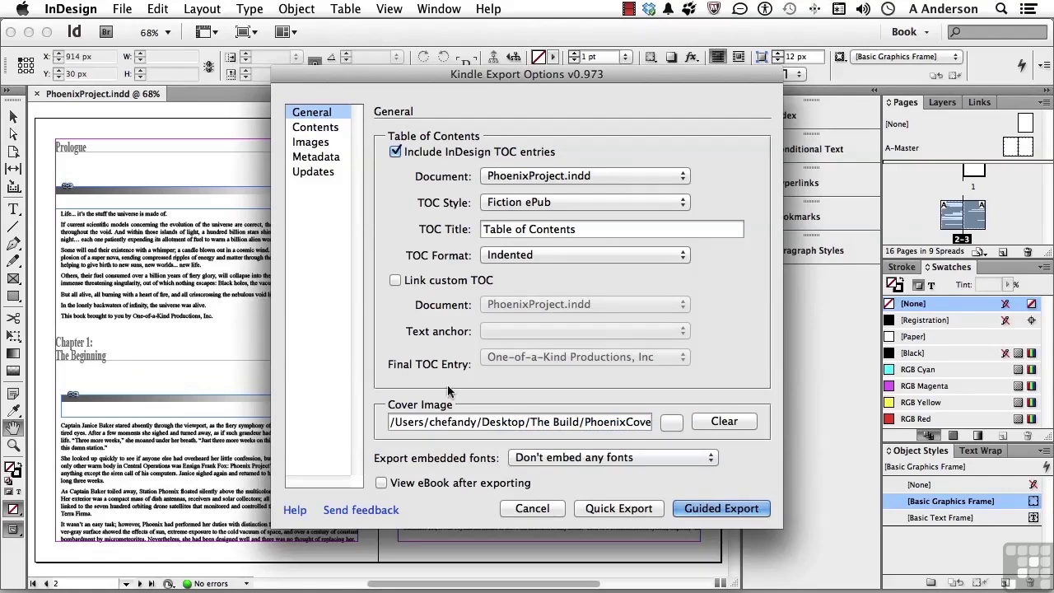
left_click(313, 129)
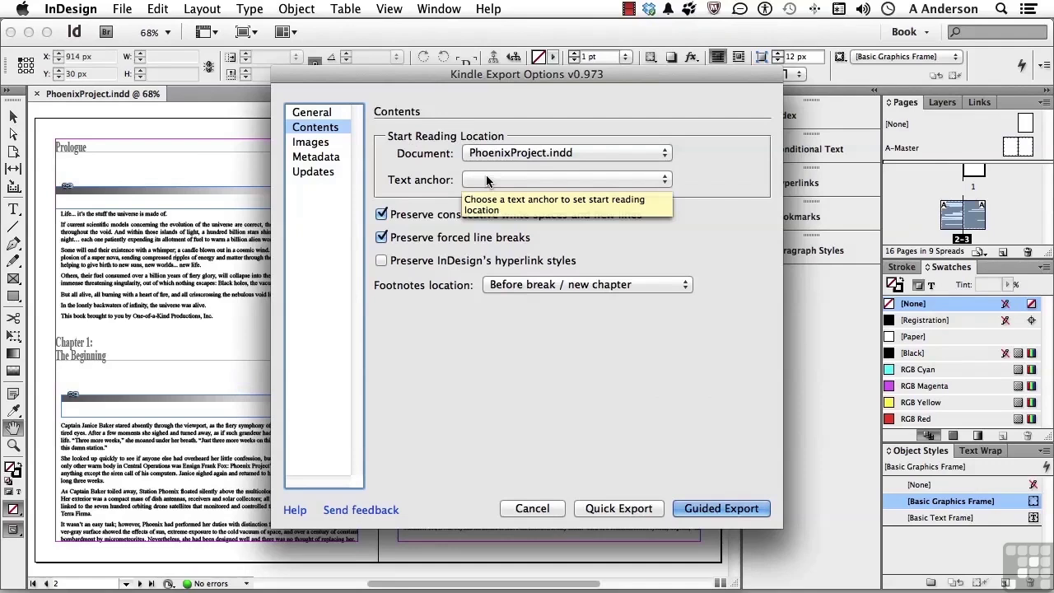
Step: Turn off preserving white spaces, new lines and forced line breaks; keep footnotes Before break
left_click(426, 219)
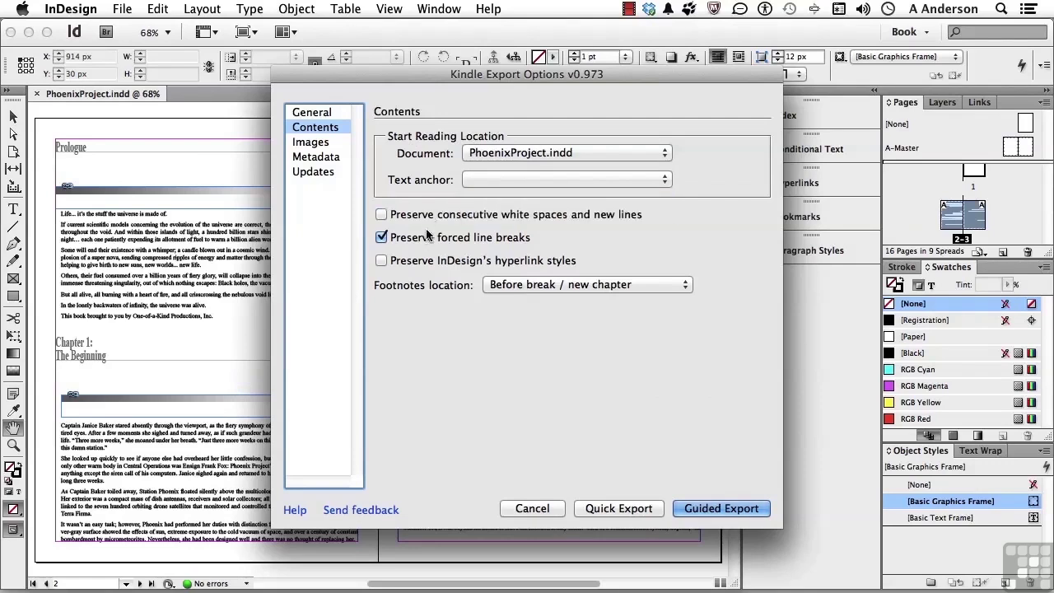
left_click(426, 237)
left_click(611, 284)
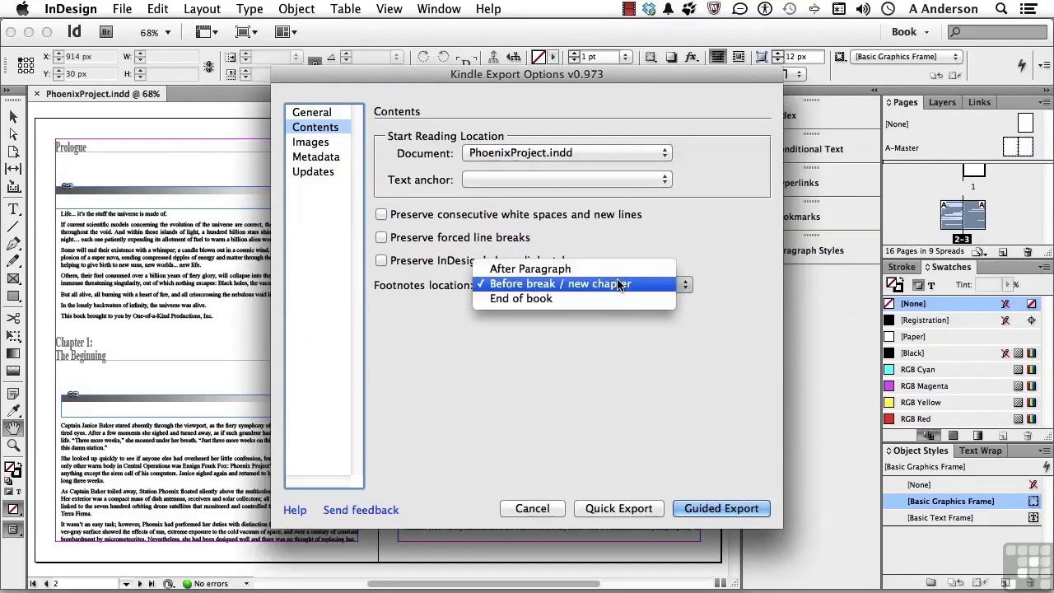
left_click(619, 330)
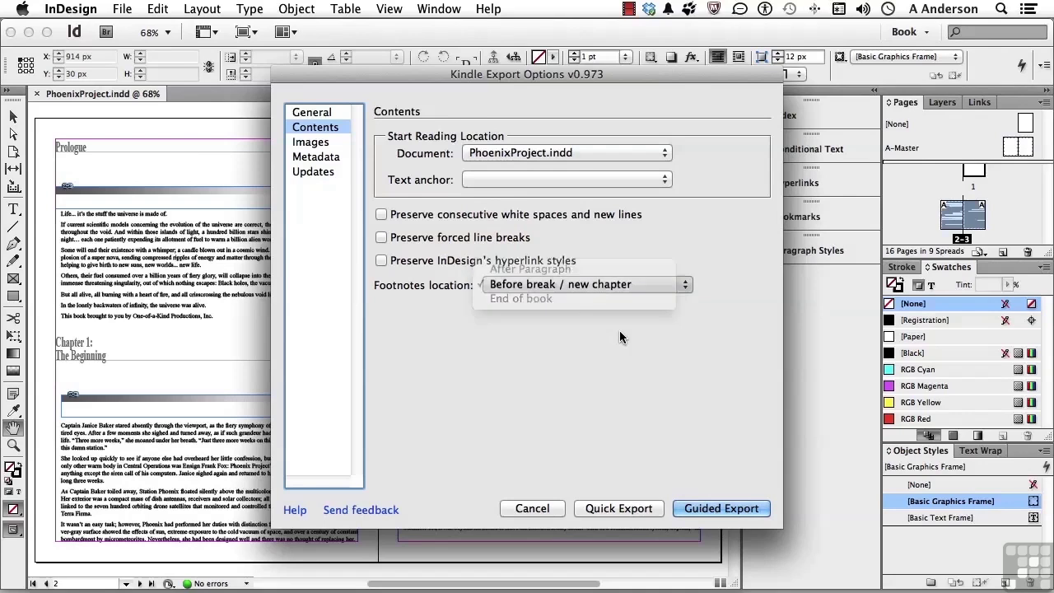
Step: On the Metadata page, enter the author's name and publisher 'acme', then view Updates settings
left_click(320, 144)
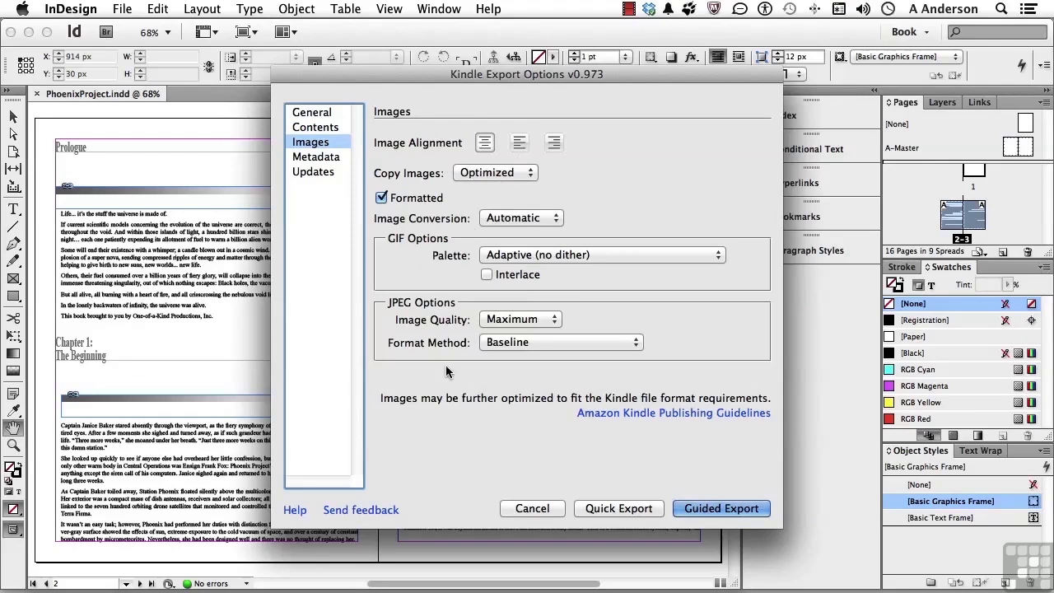
left_click(313, 158)
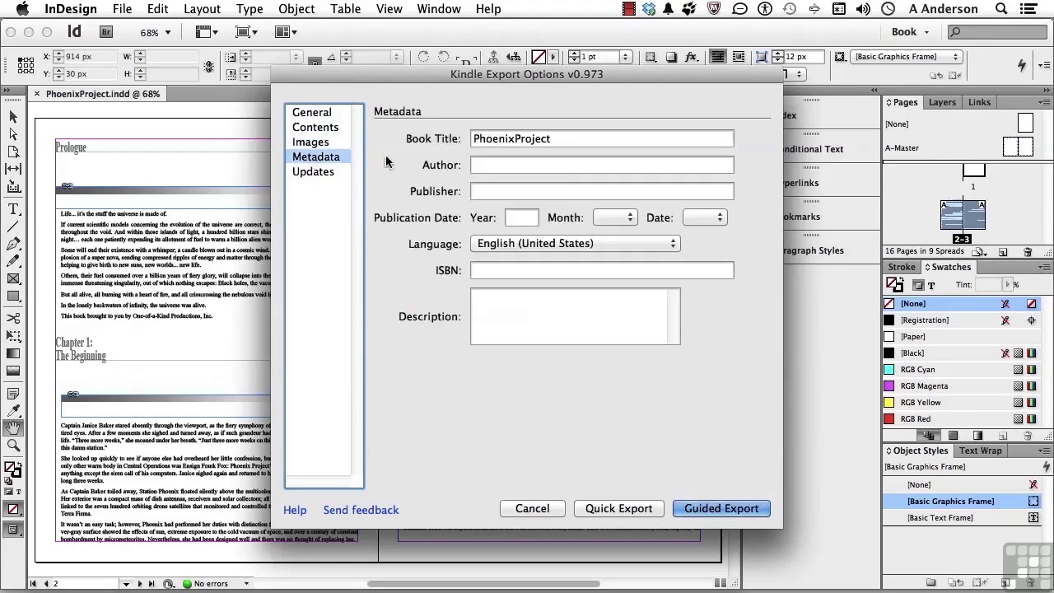
left_click(536, 166)
type("andy anderson")
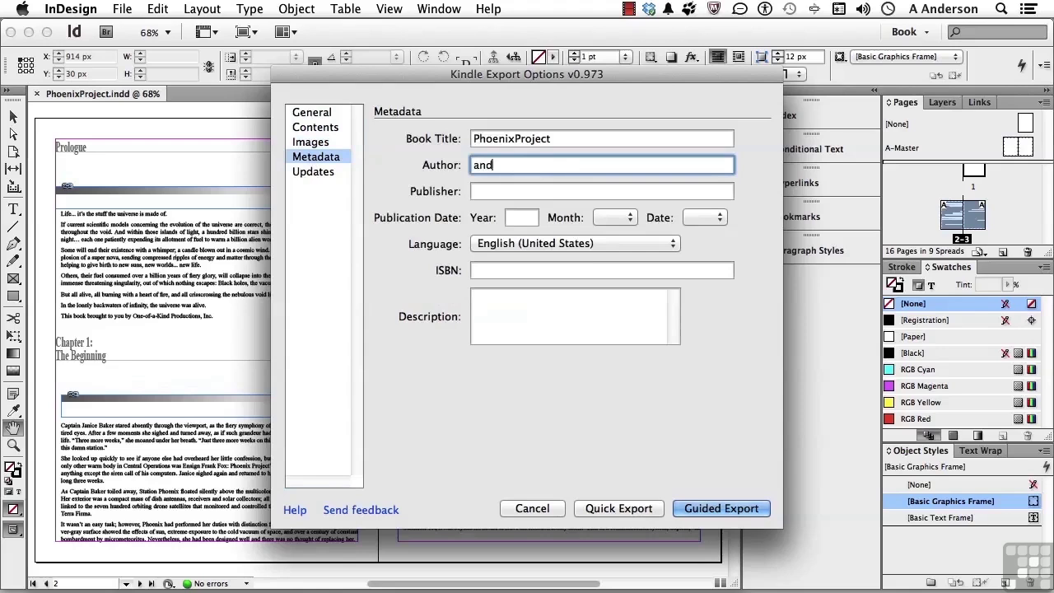
key("Tab")
type("acme")
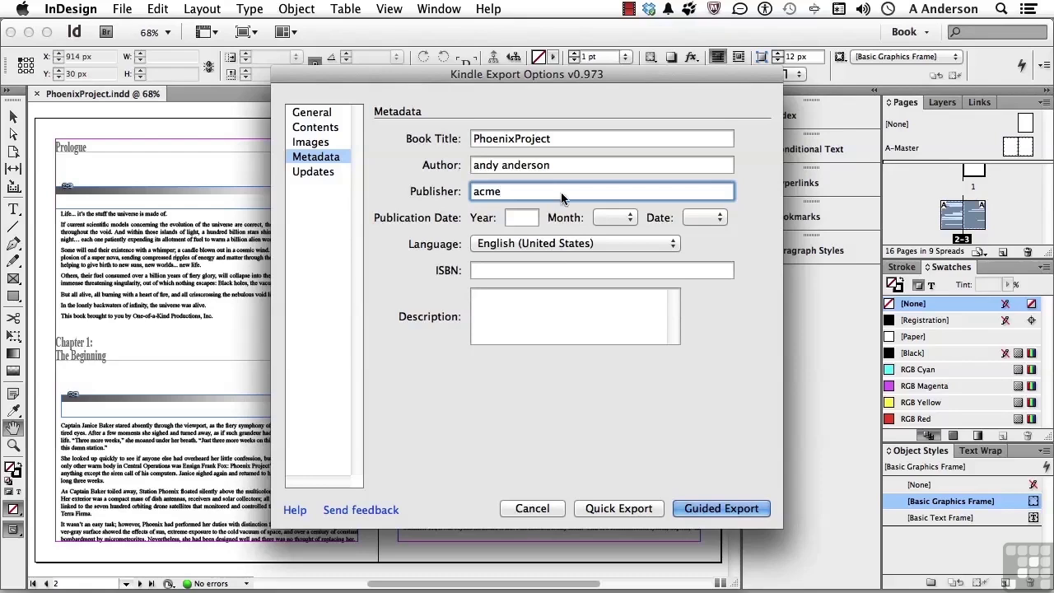
left_click(583, 270)
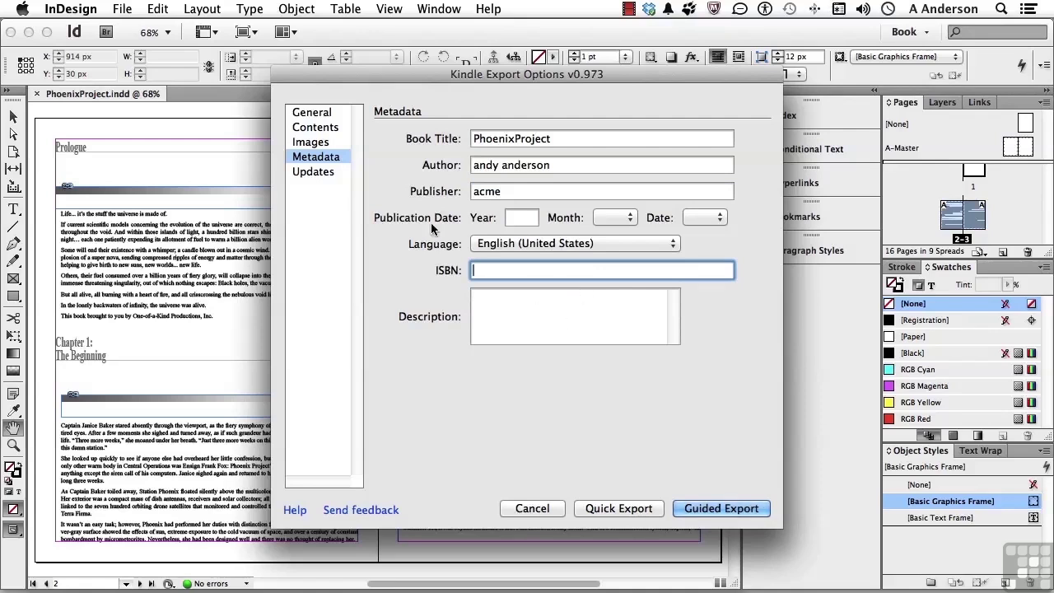
left_click(317, 172)
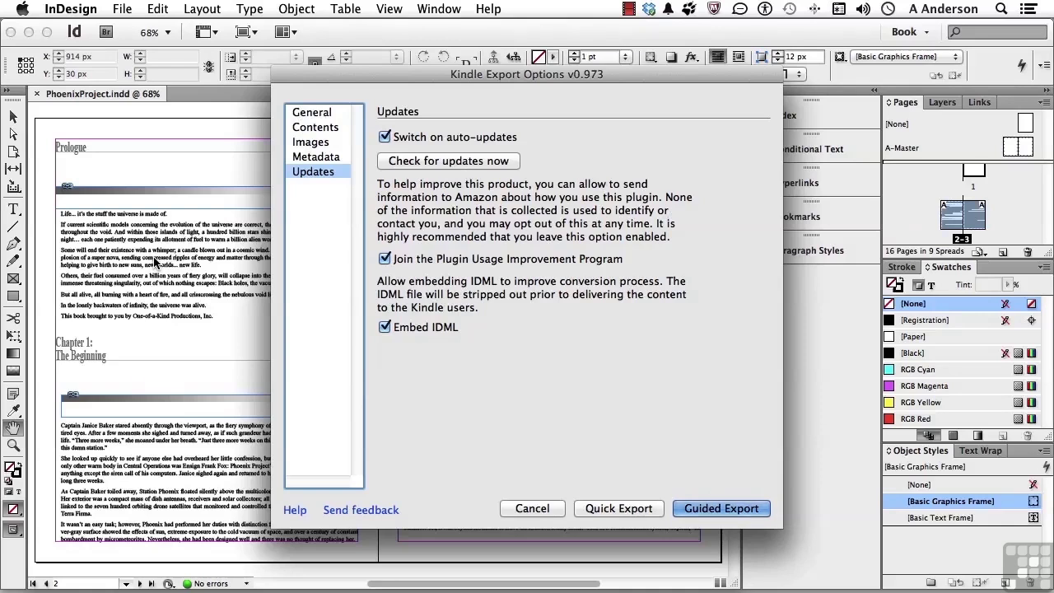
Step: Run Guided Export to create PhoenixProject.mobi, save the document, and quit InDesign
left_click(722, 508)
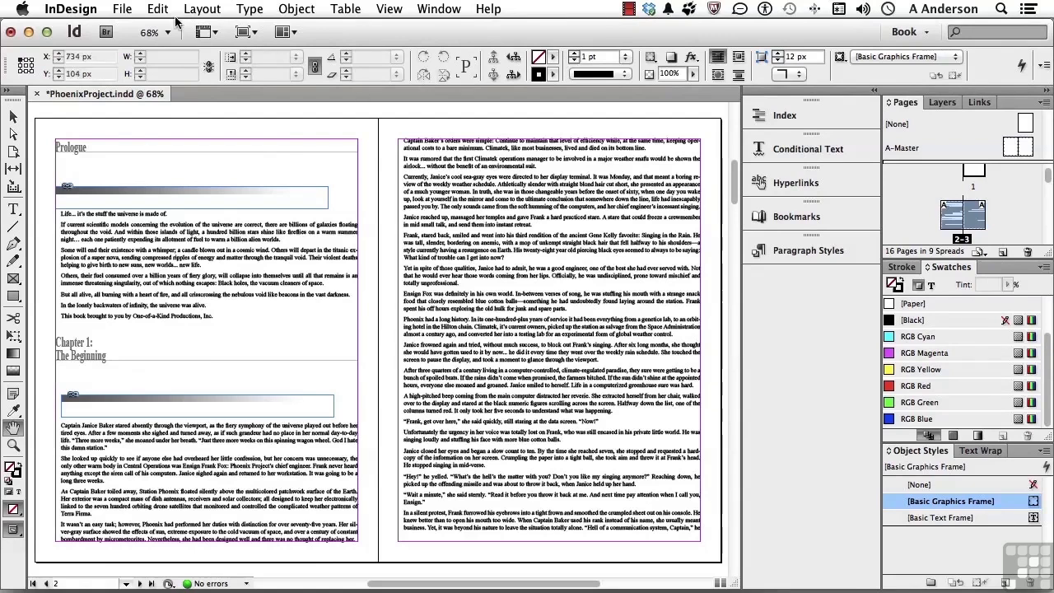
left_click(126, 10)
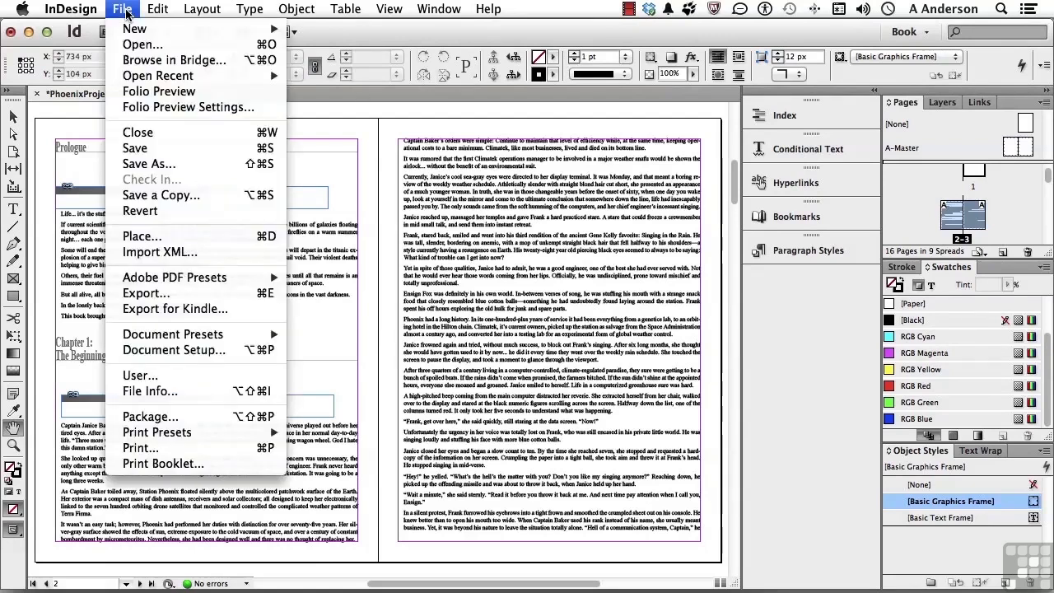
left_click(146, 148)
left_click(65, 10)
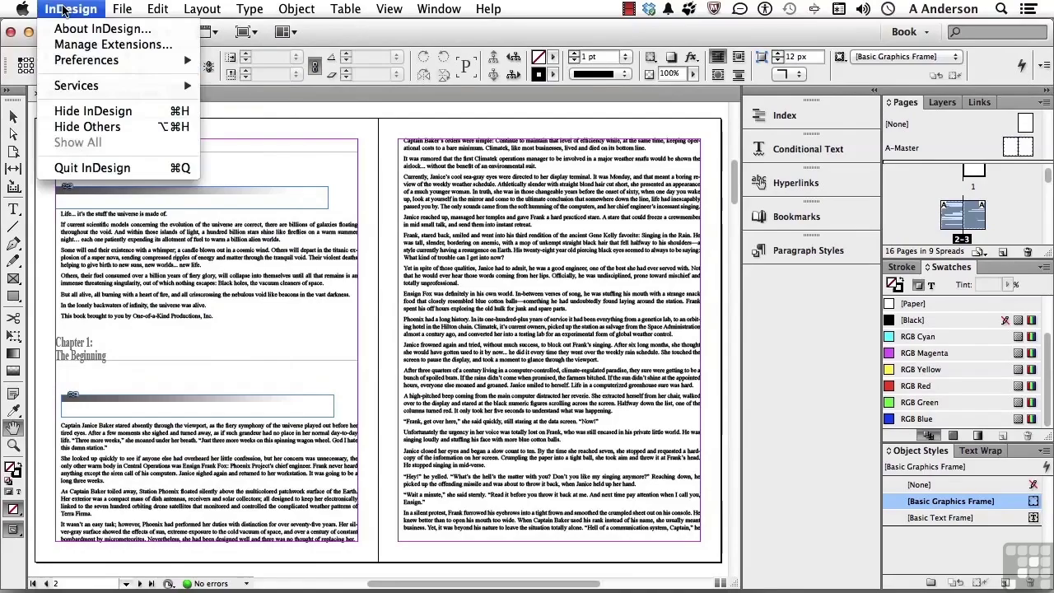
left_click(107, 166)
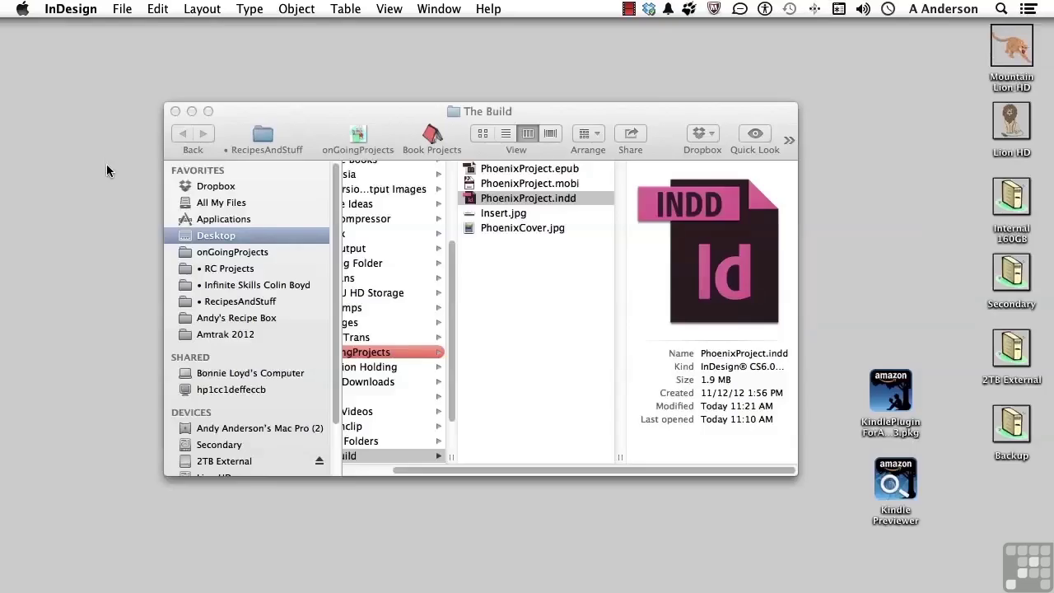
Step: Select the 471 KB PhoenixProject.mobi in The Build folder and launch Kindle Previewer
left_click(547, 185)
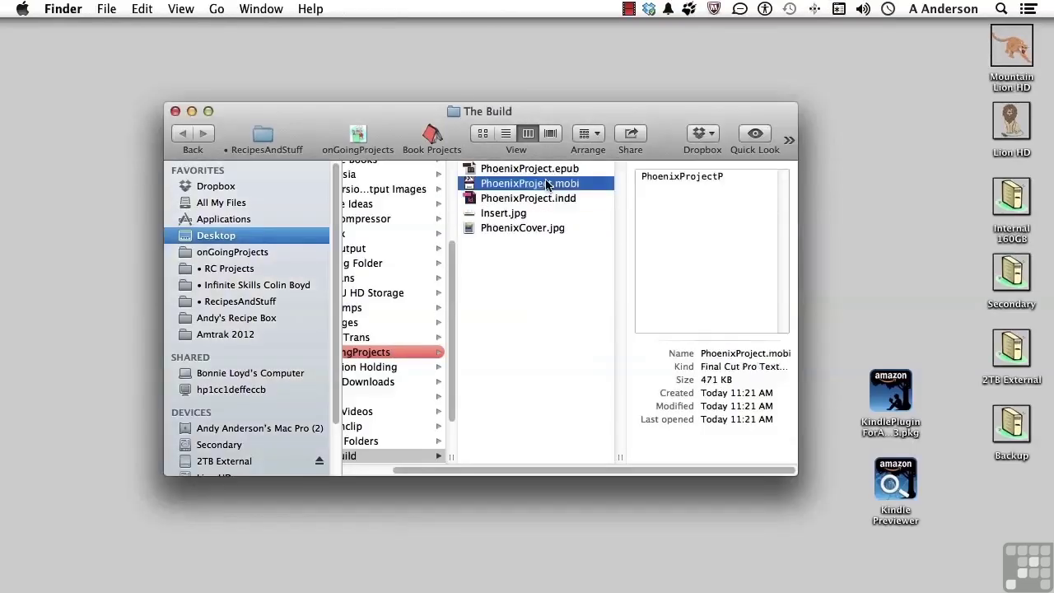
double_click(896, 482)
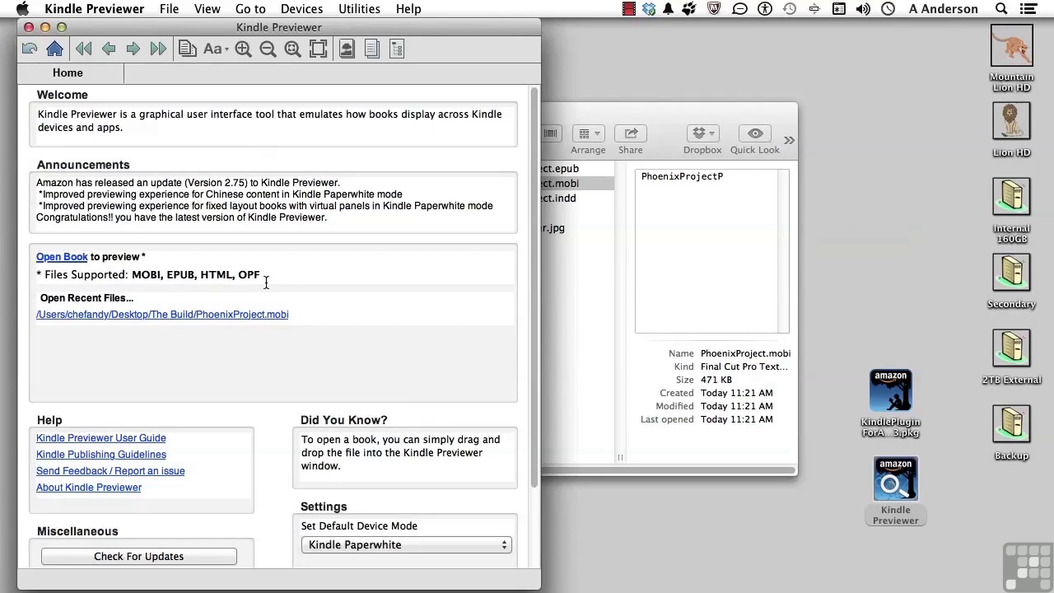
Step: Open PhoenixProject.mobi in Kindle Previewer
left_click(80, 261)
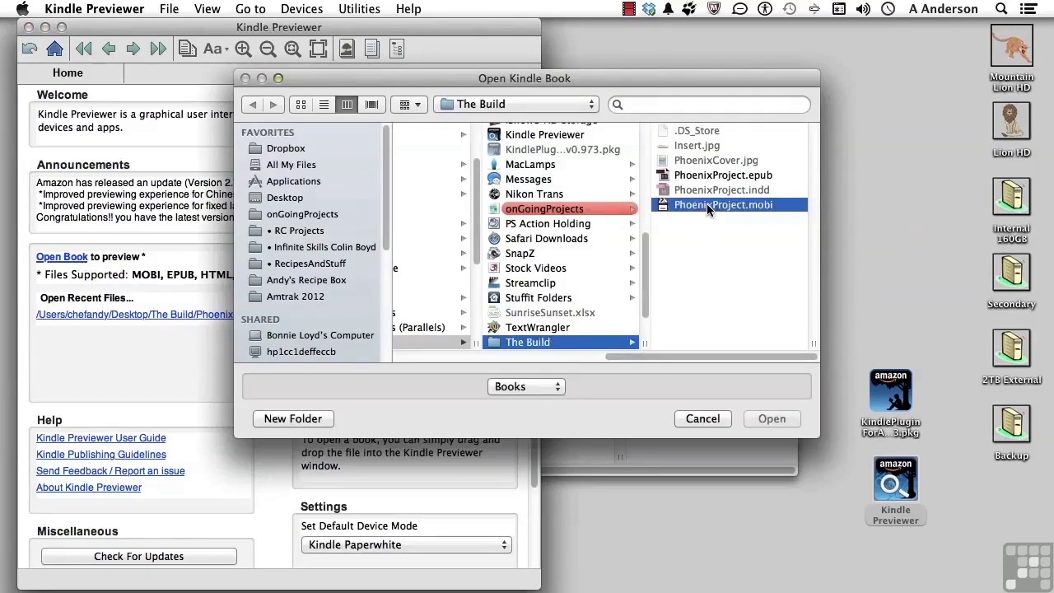
left_click(706, 205)
left_click(772, 420)
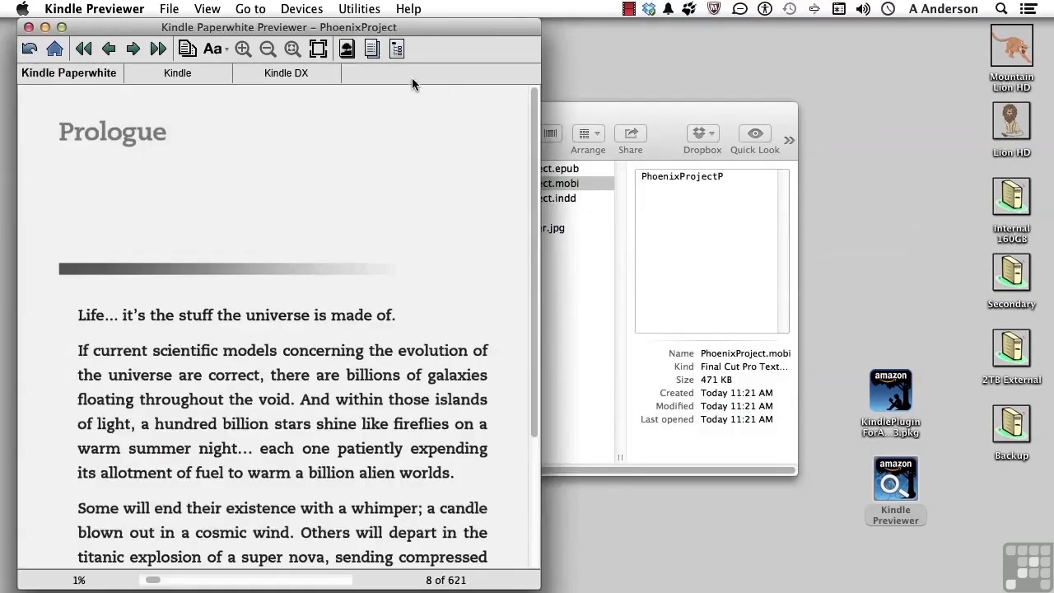
Step: Jump to the book's cover and preview it on the Kindle Fire device
left_click(347, 50)
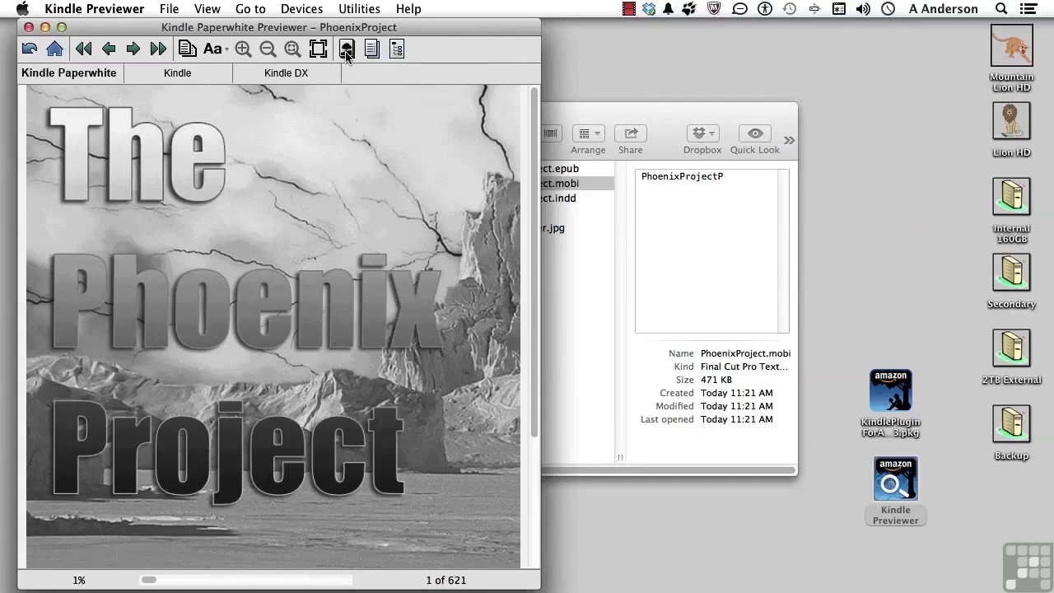
left_click(317, 10)
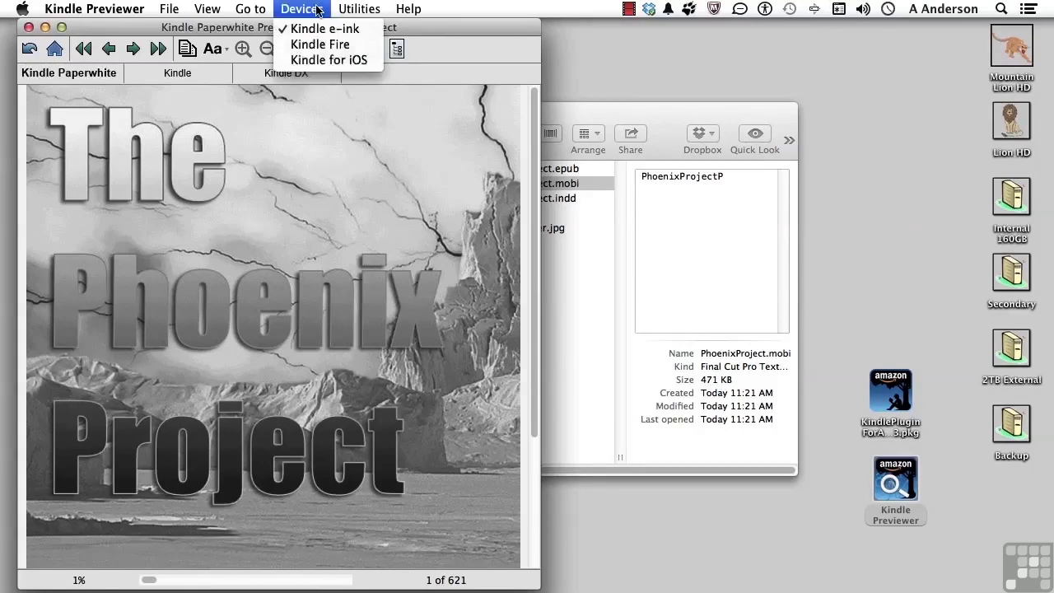
left_click(319, 45)
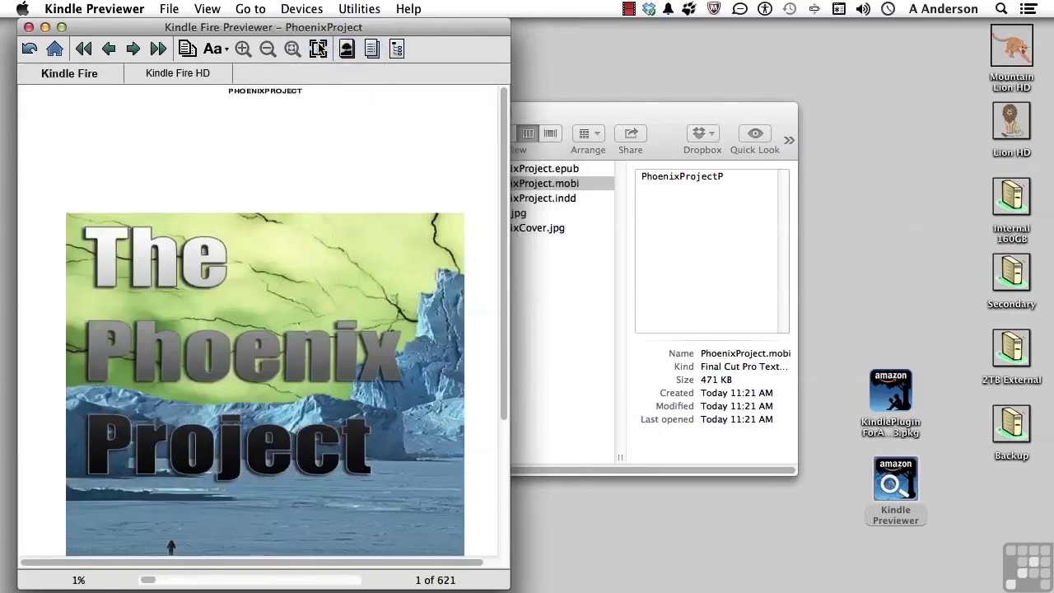
Step: Advance the Kindle Fire preview from the cover to page 176 of 621 (27%) of the story
scroll(310, 323, "down", 5)
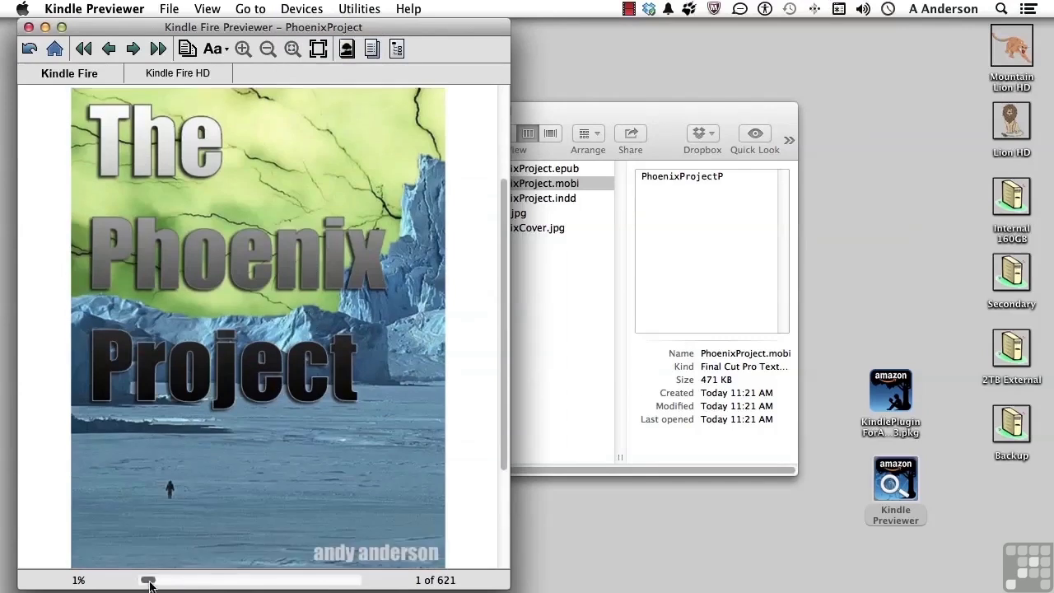
left_click_drag(149, 583, 206, 579)
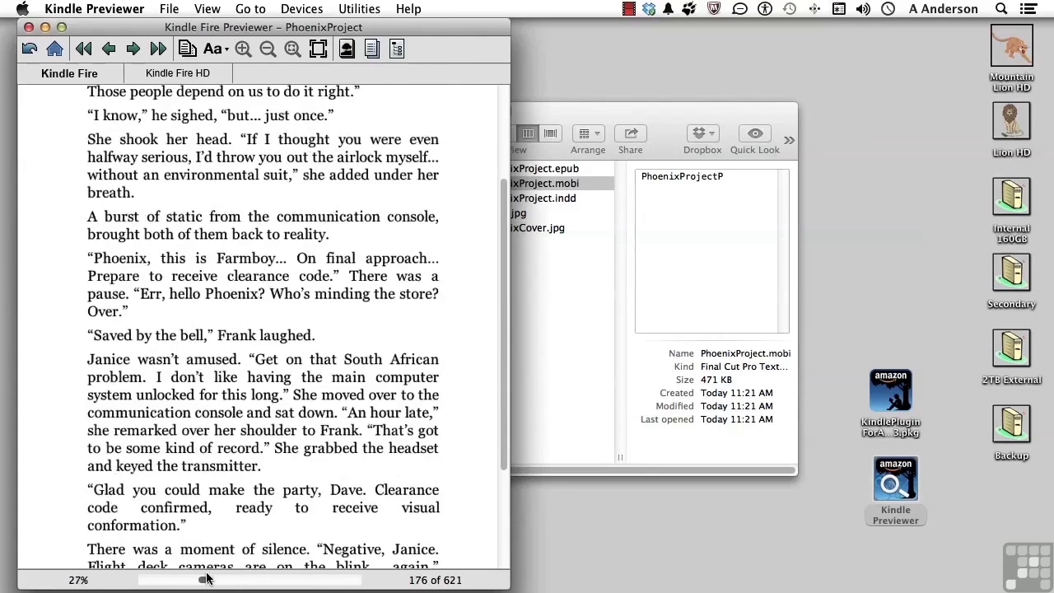